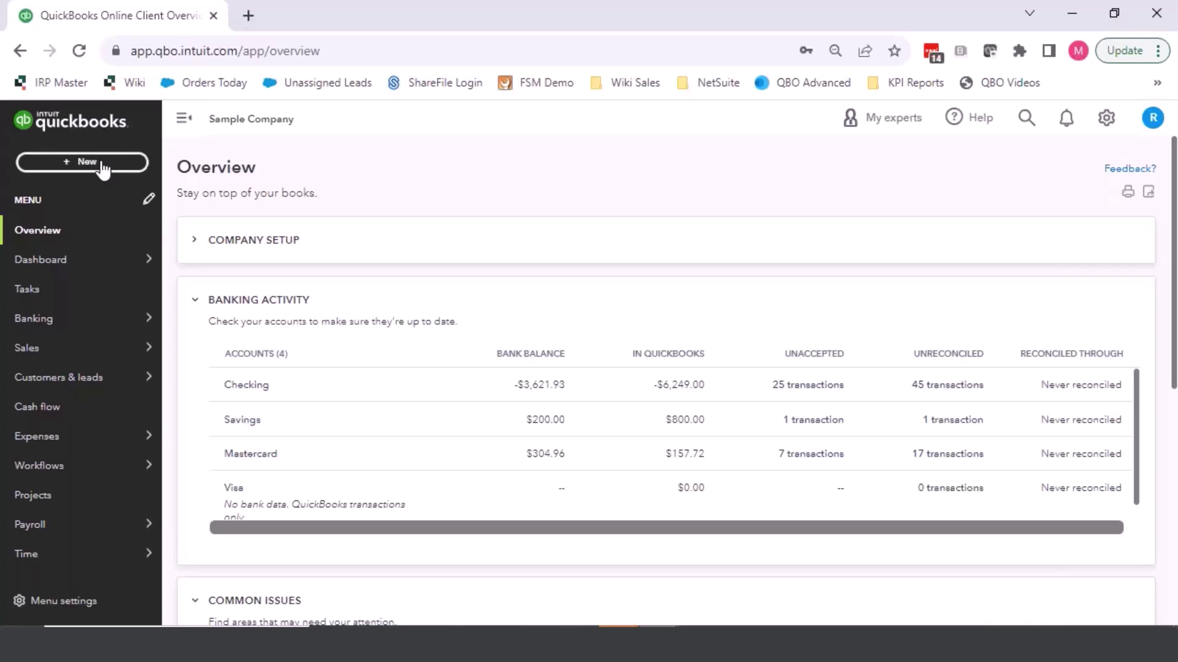
Start a blank Journal Entry #1 from the + New menu's Other section
click(102, 164)
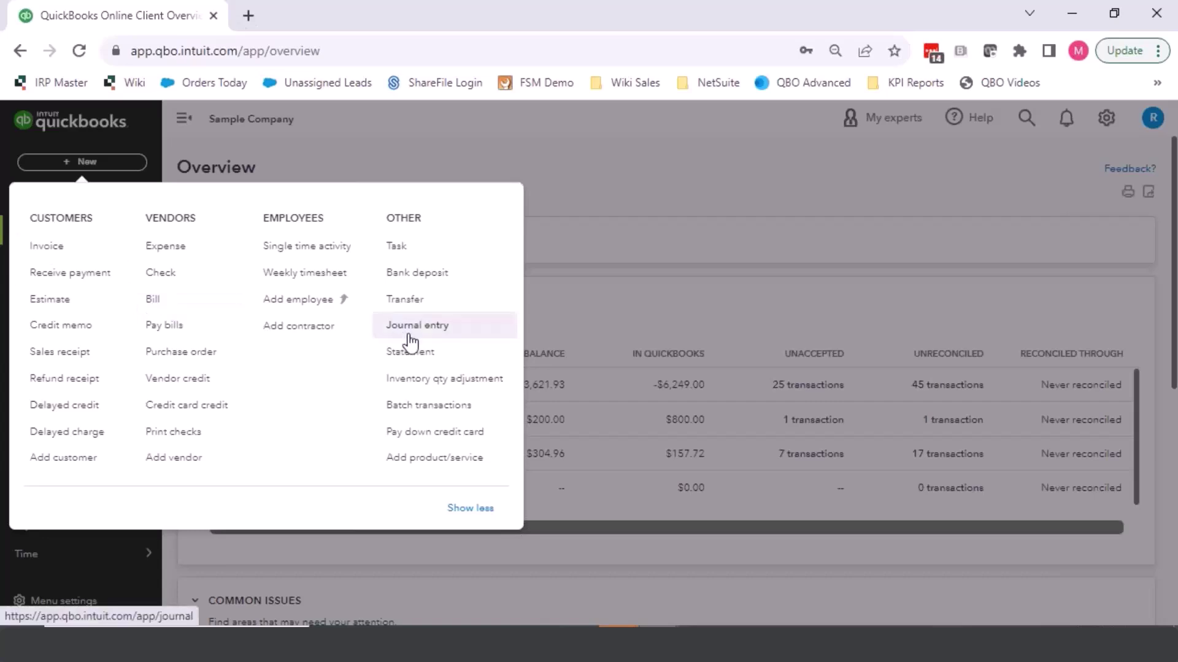
click(544, 222)
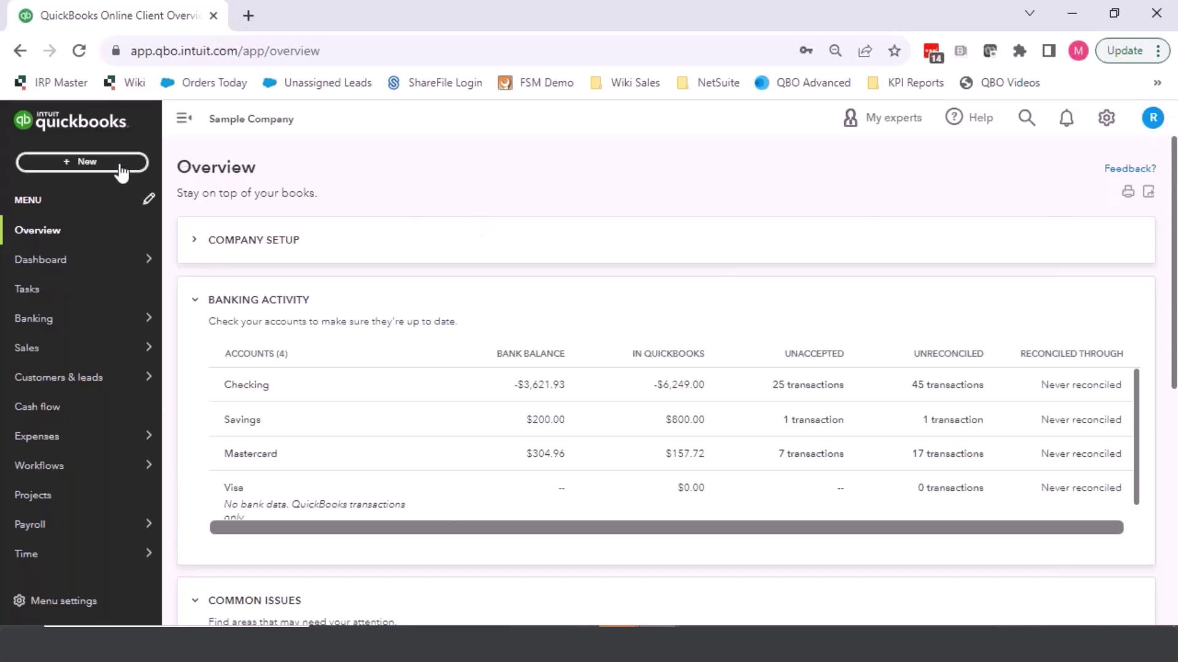
click(82, 162)
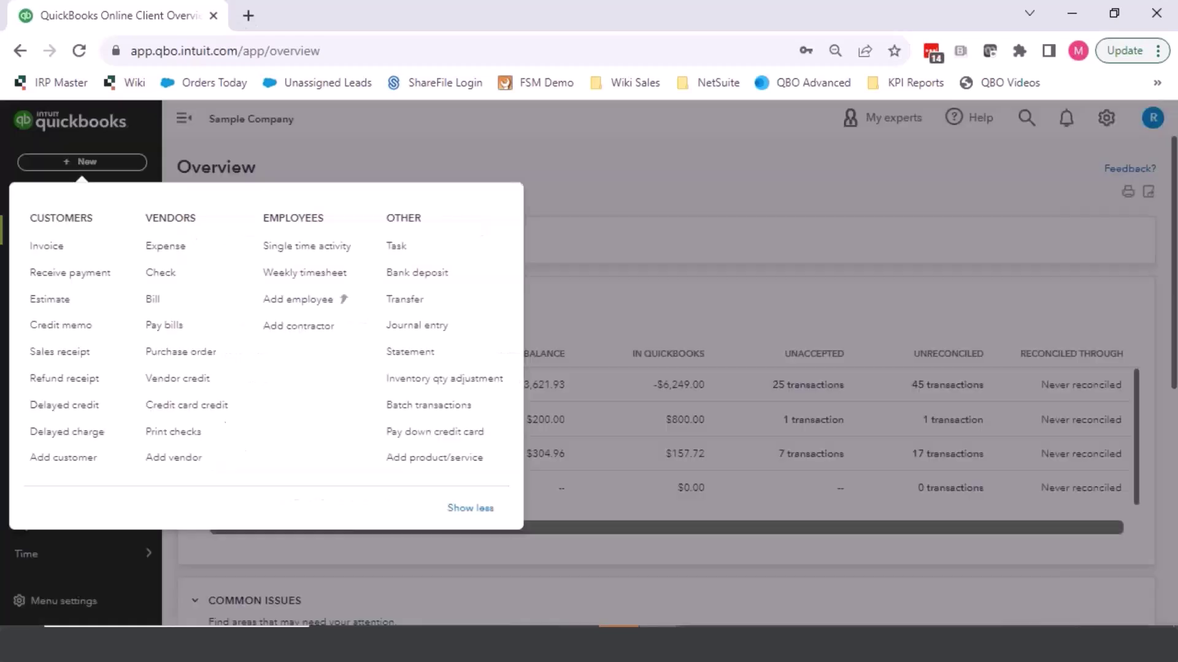
click(421, 326)
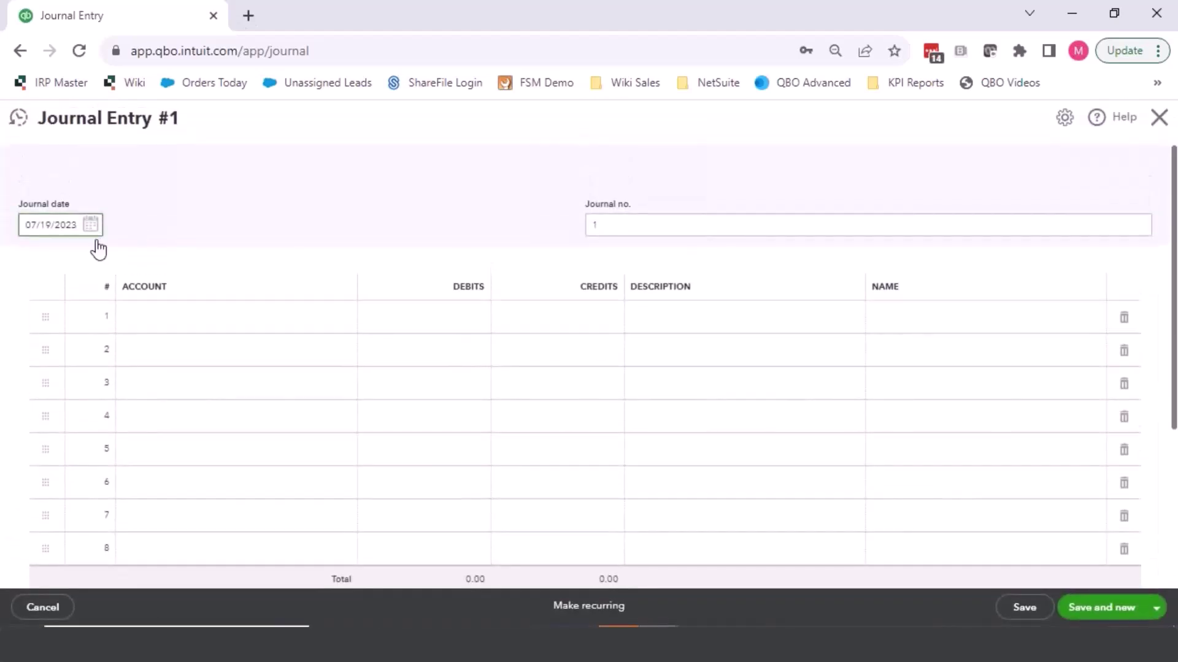
Date the entry 07/31/2023 and credit Truck:Depreciation 500.00 on line 1
click(92, 229)
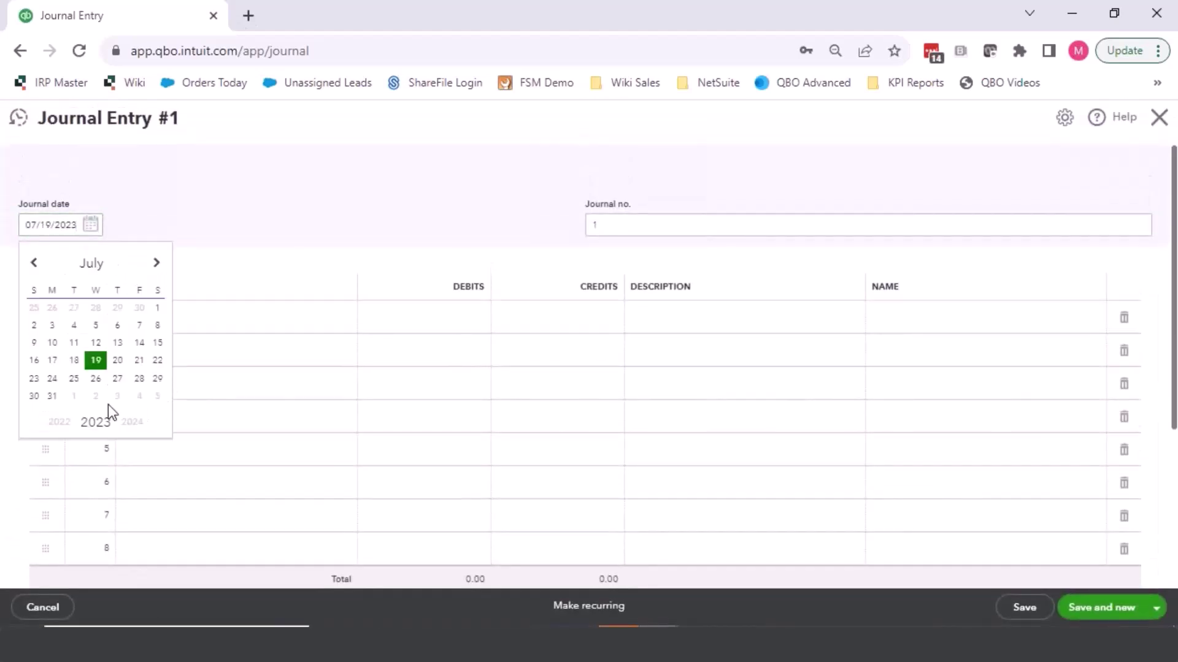
click(58, 407)
click(233, 331)
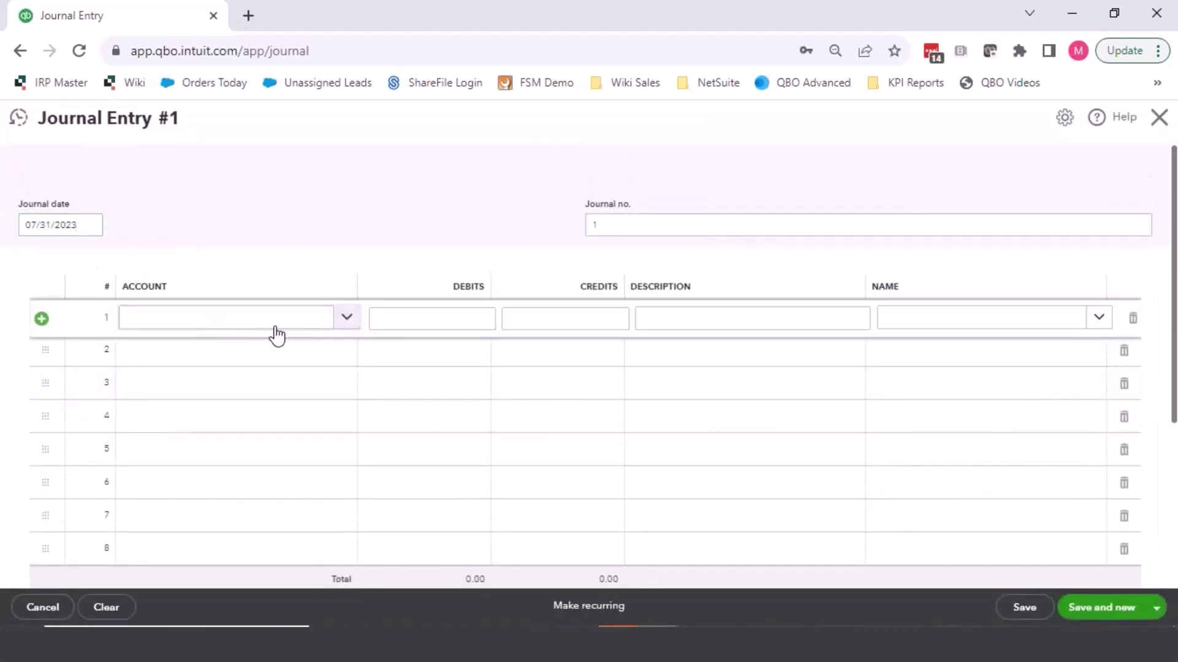
click(318, 322)
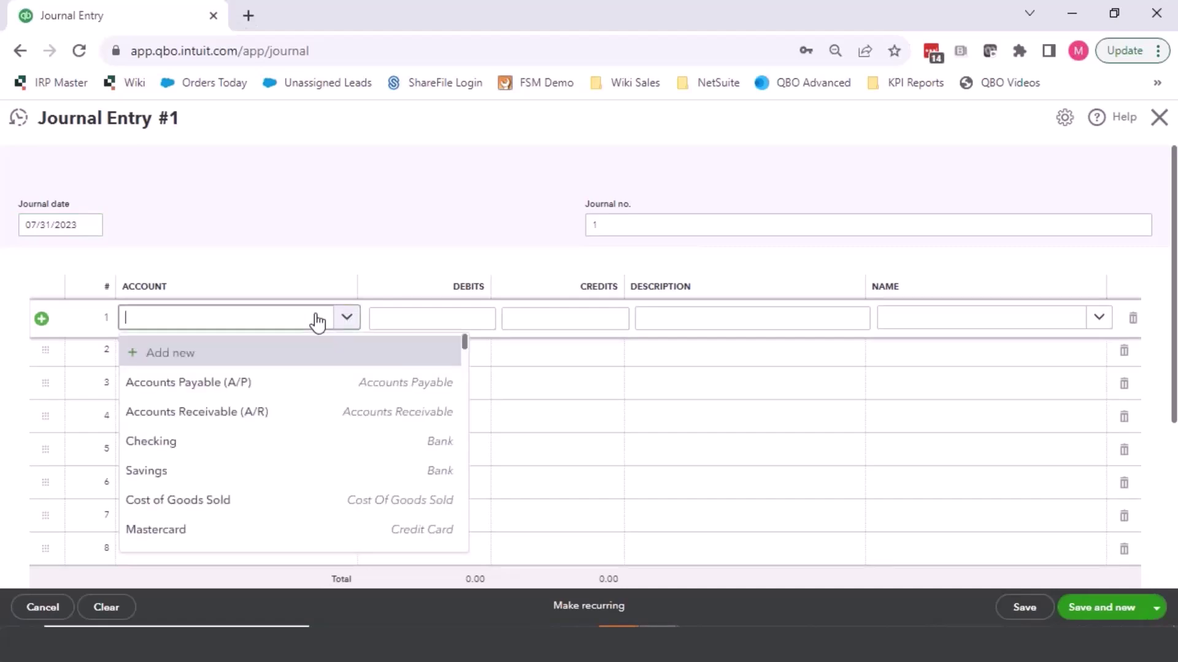
text(depre)
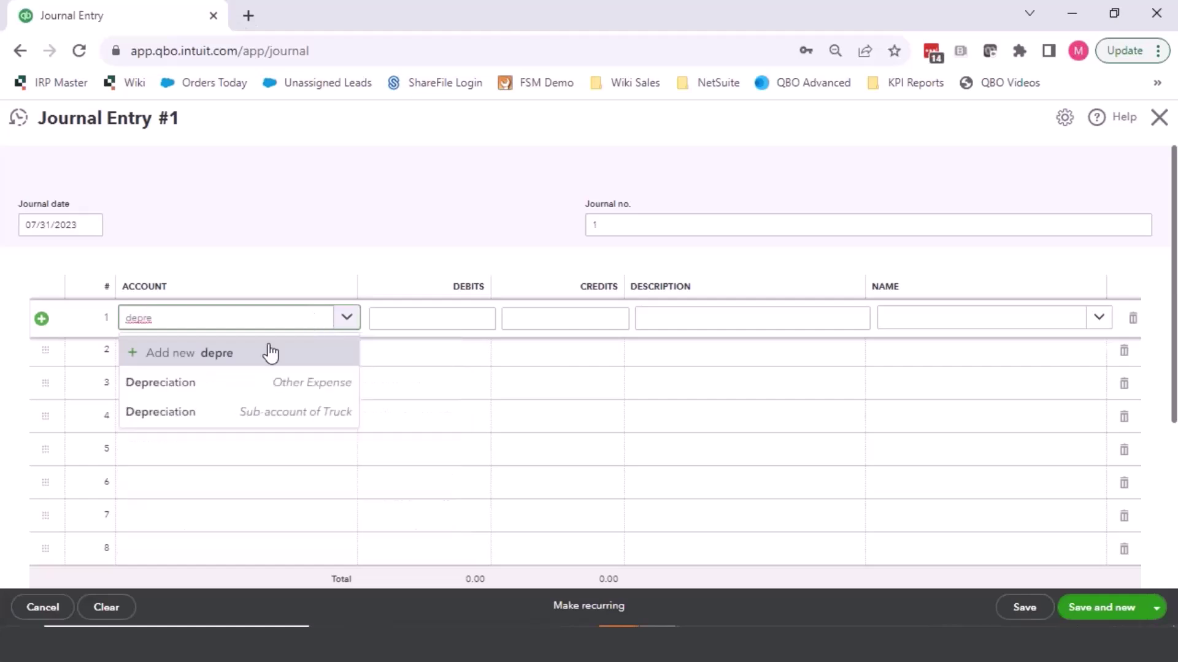
click(197, 422)
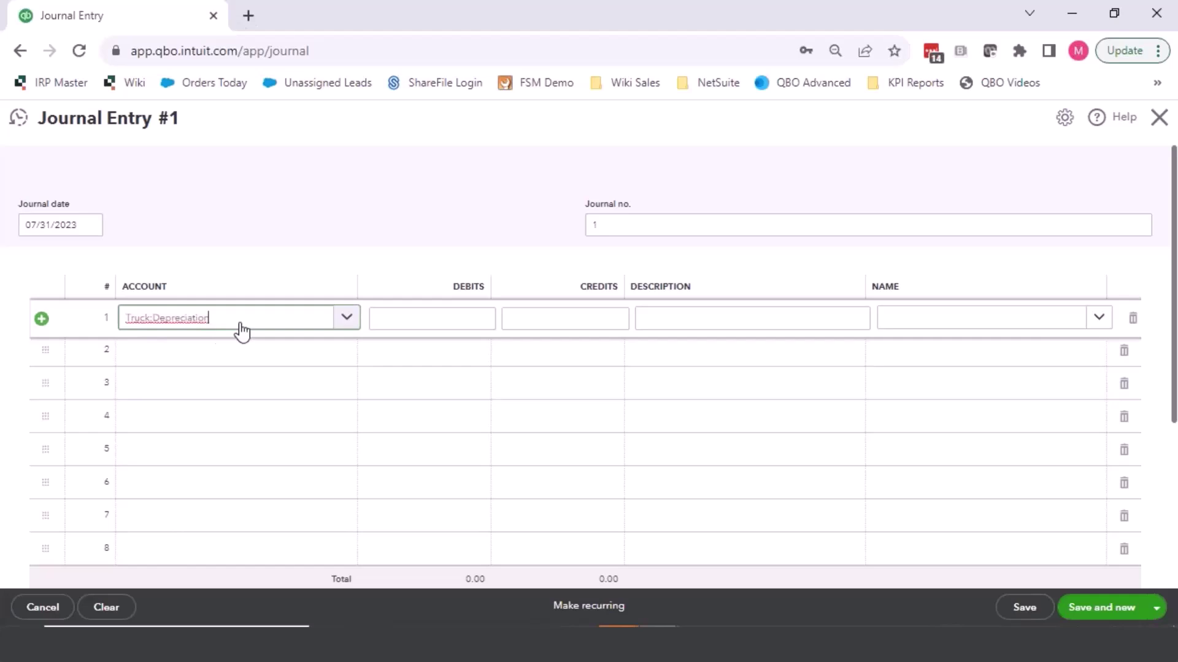
click(343, 321)
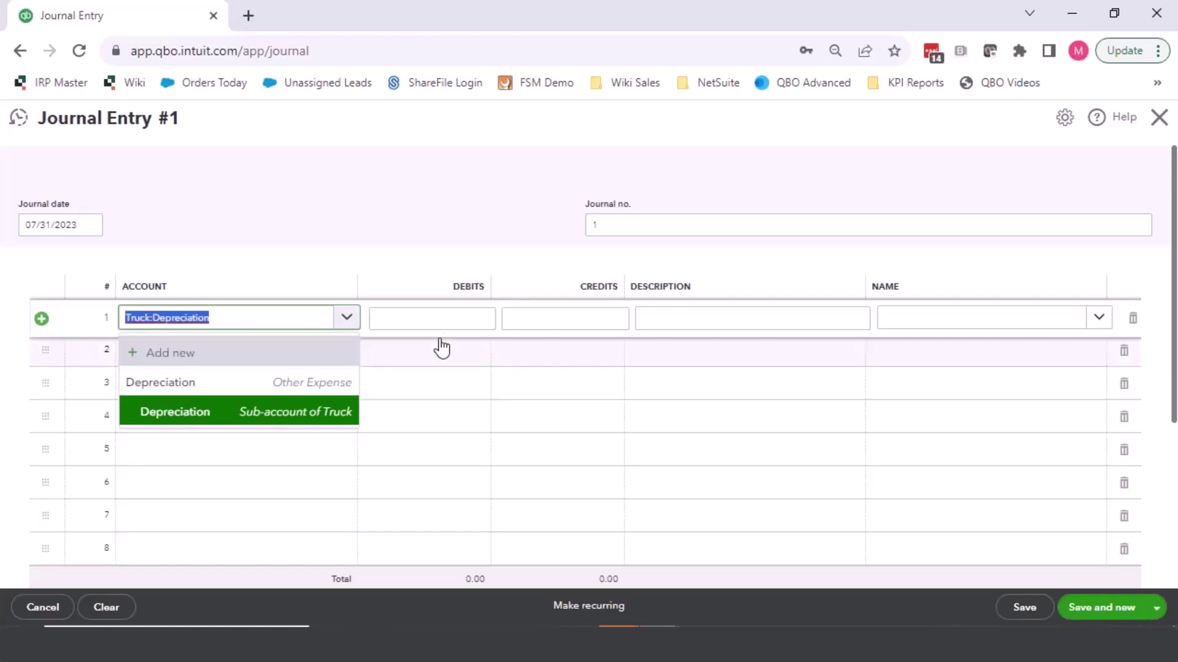
click(451, 318)
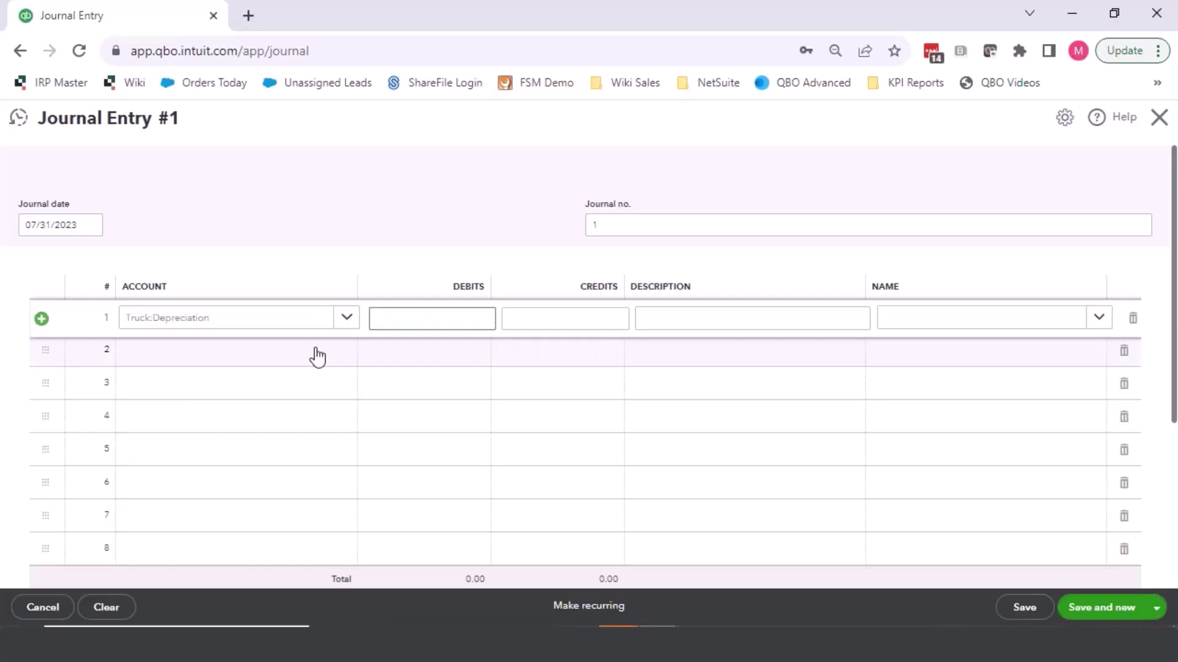
key(Tab)
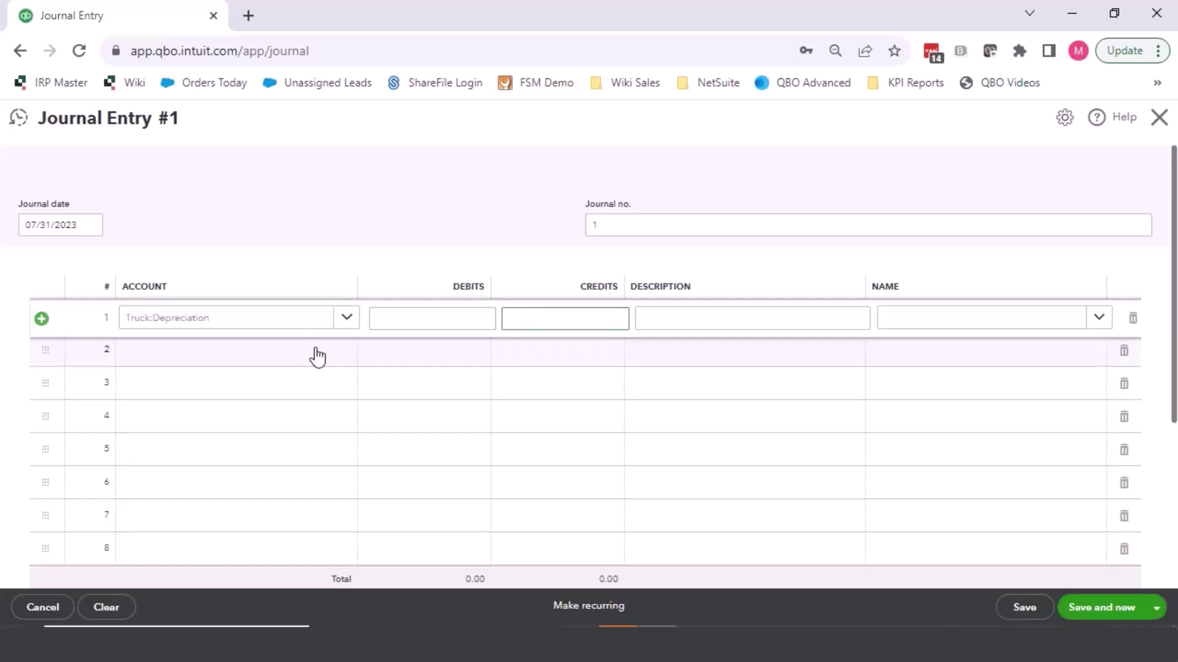
text(500)
key(Tab)
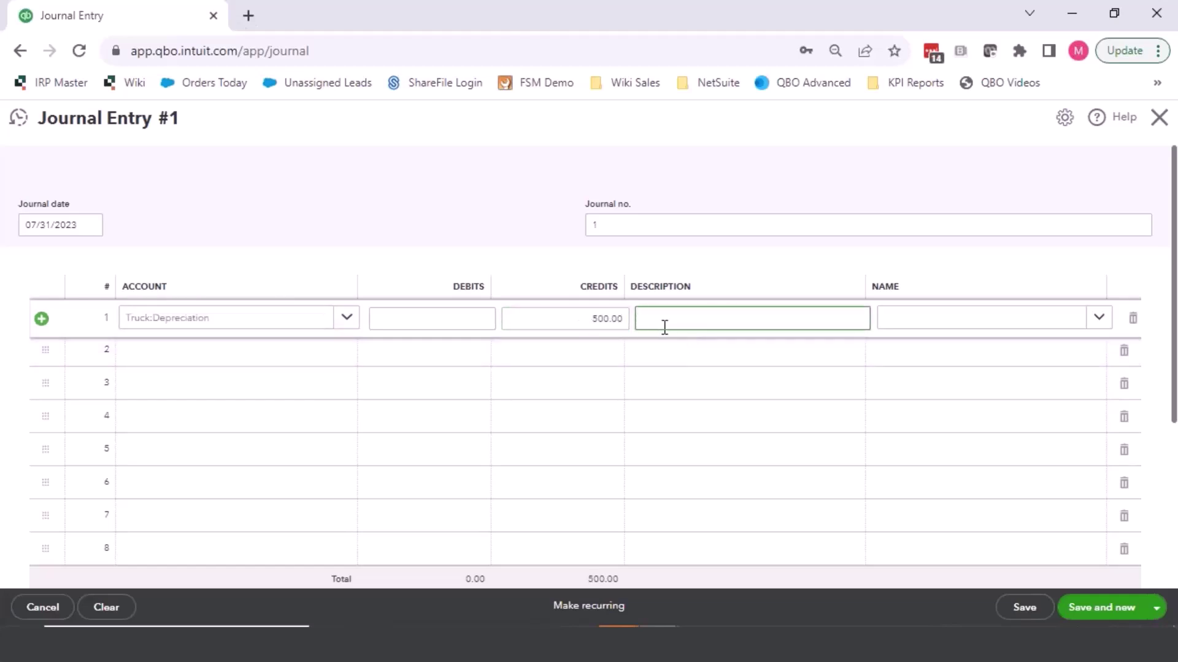
Put the Depreciation expense account on line 2 so it balances with a 500.00 debit
click(225, 357)
click(348, 352)
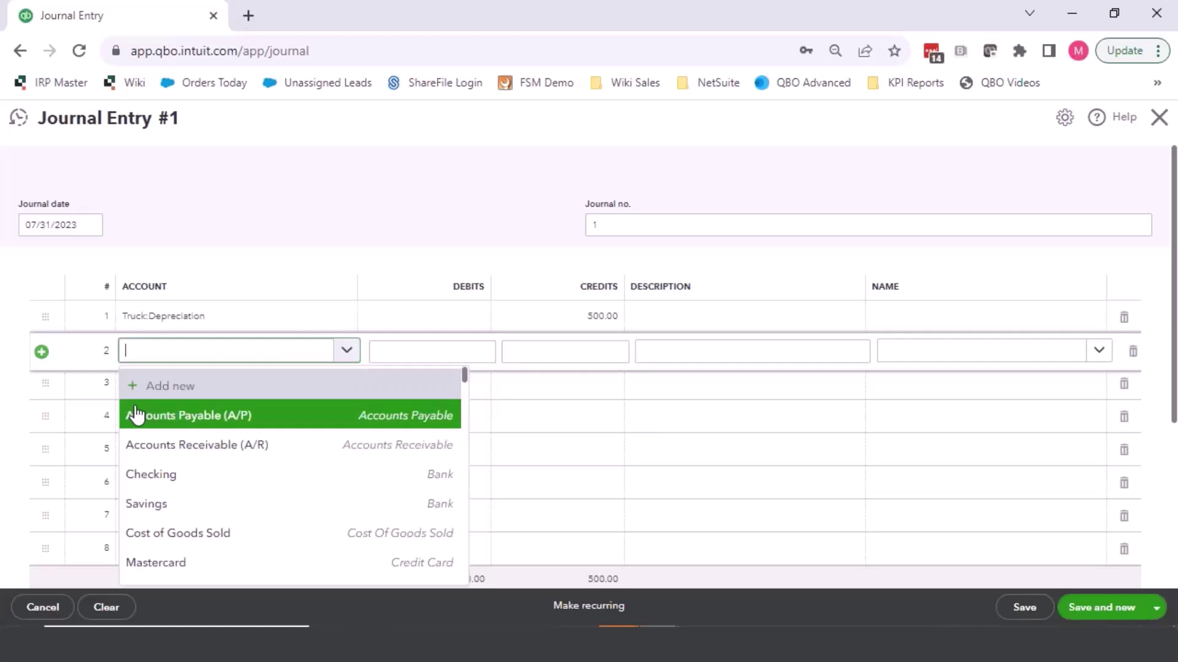
click(173, 360)
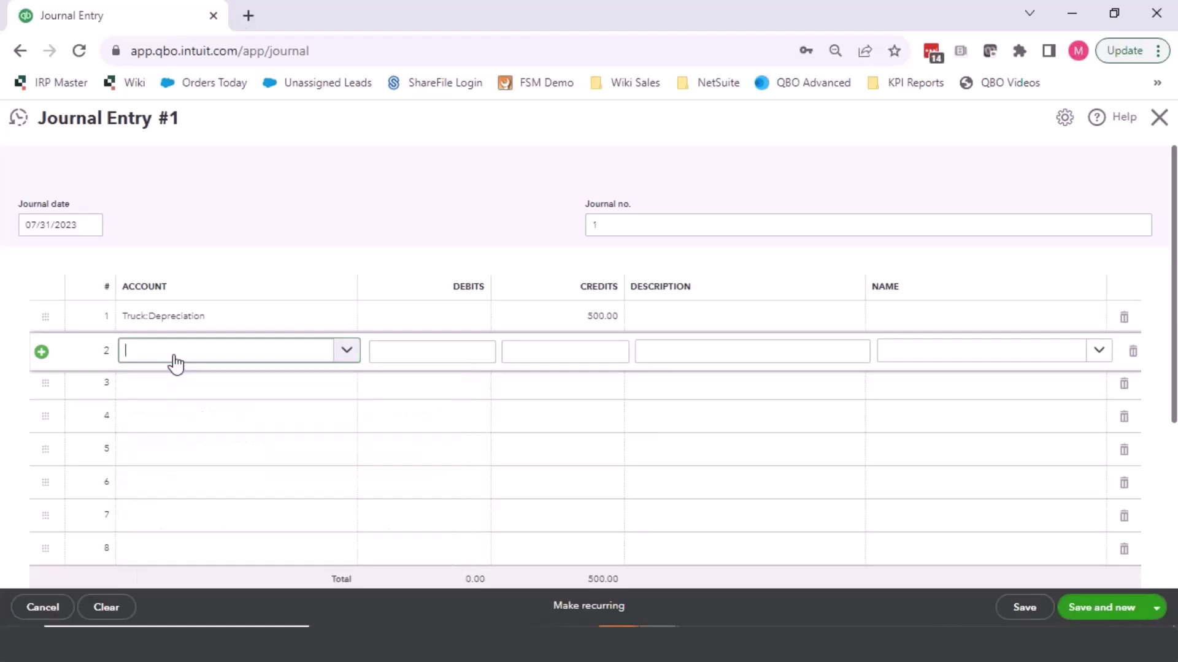
text(deprec)
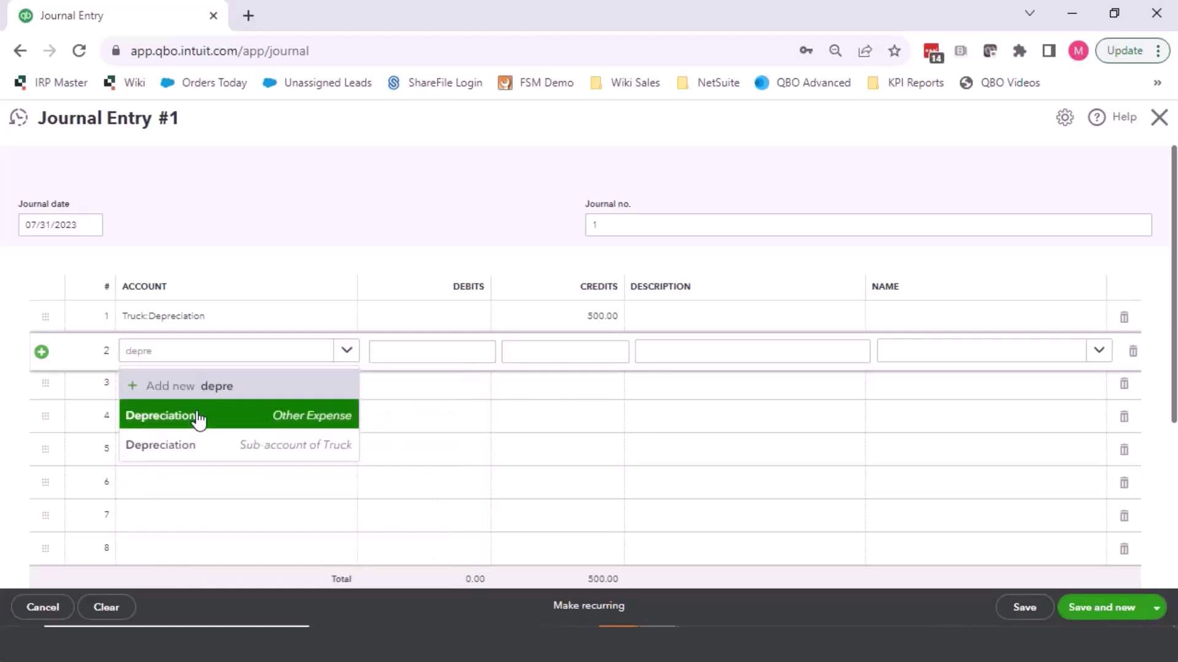
click(194, 415)
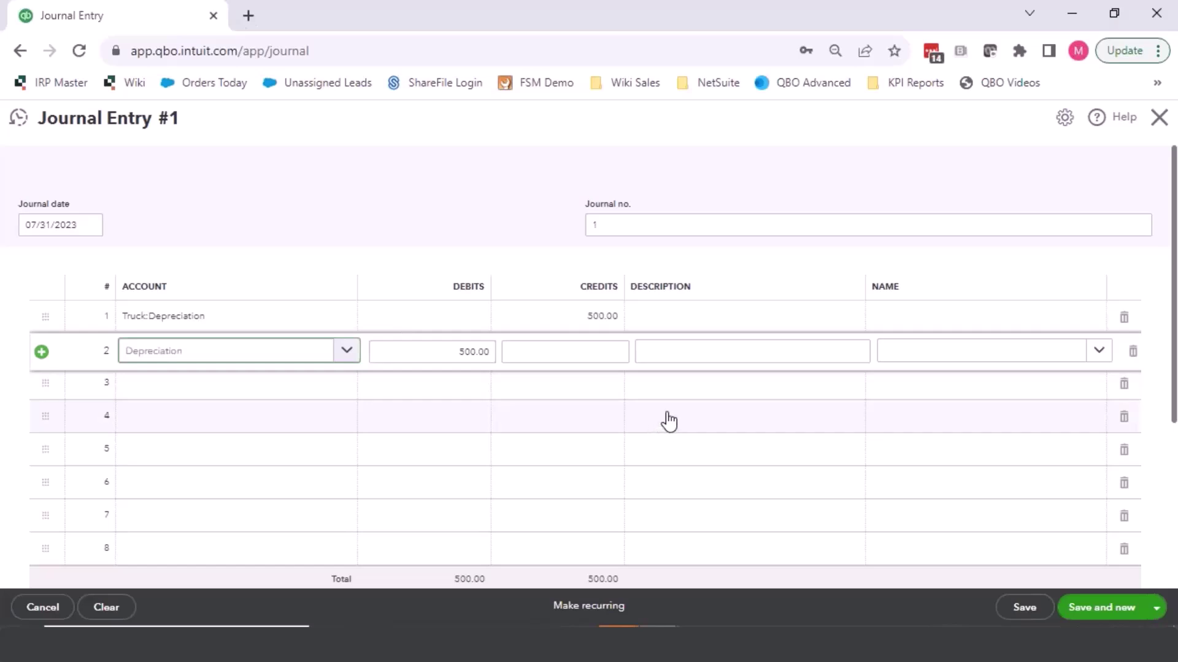
Make the entry recurring and name the template 'Monthly Depreciation'
click(570, 613)
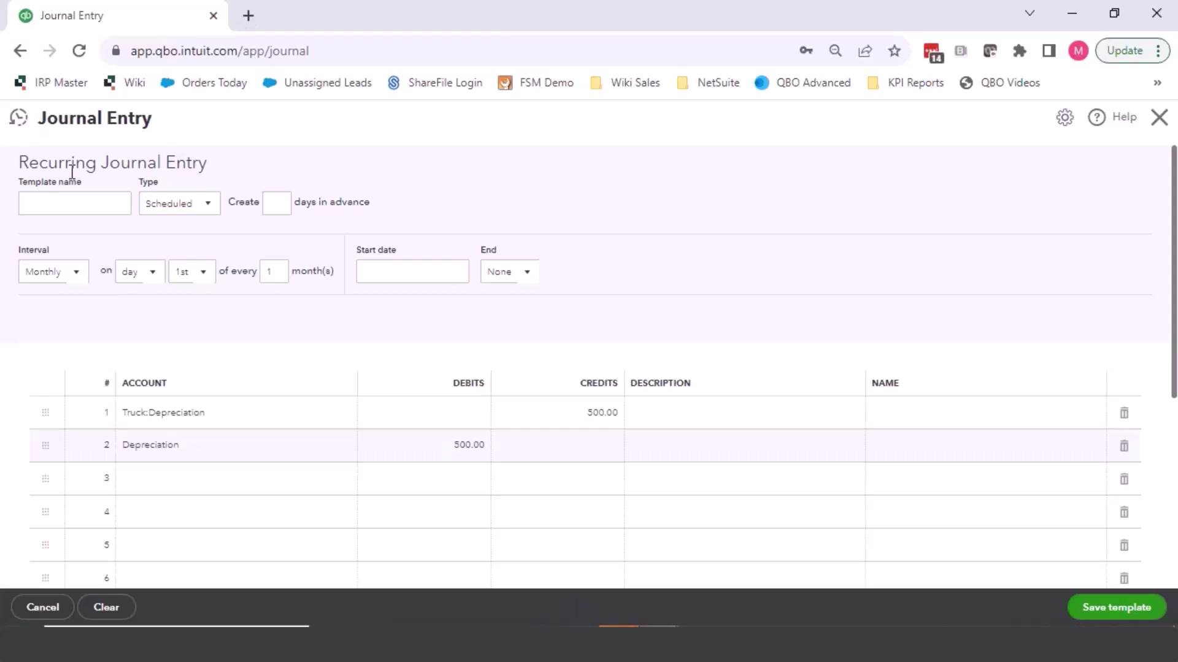
click(74, 213)
text(Month)
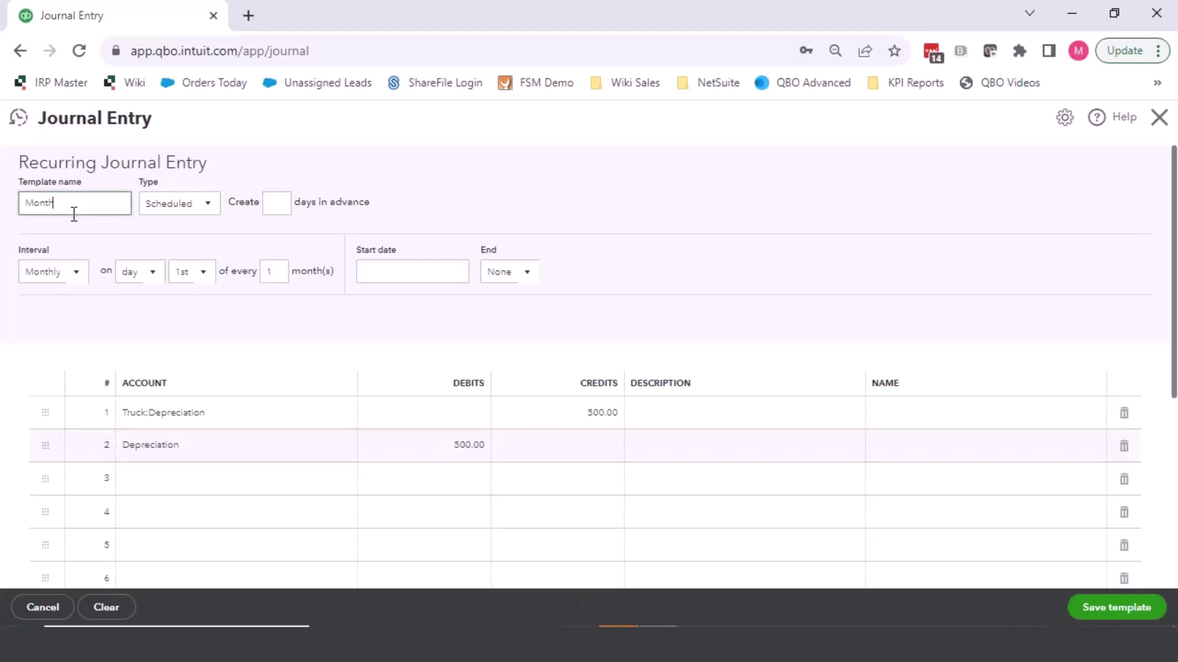
text(ly Depreciation)
key(Tab)
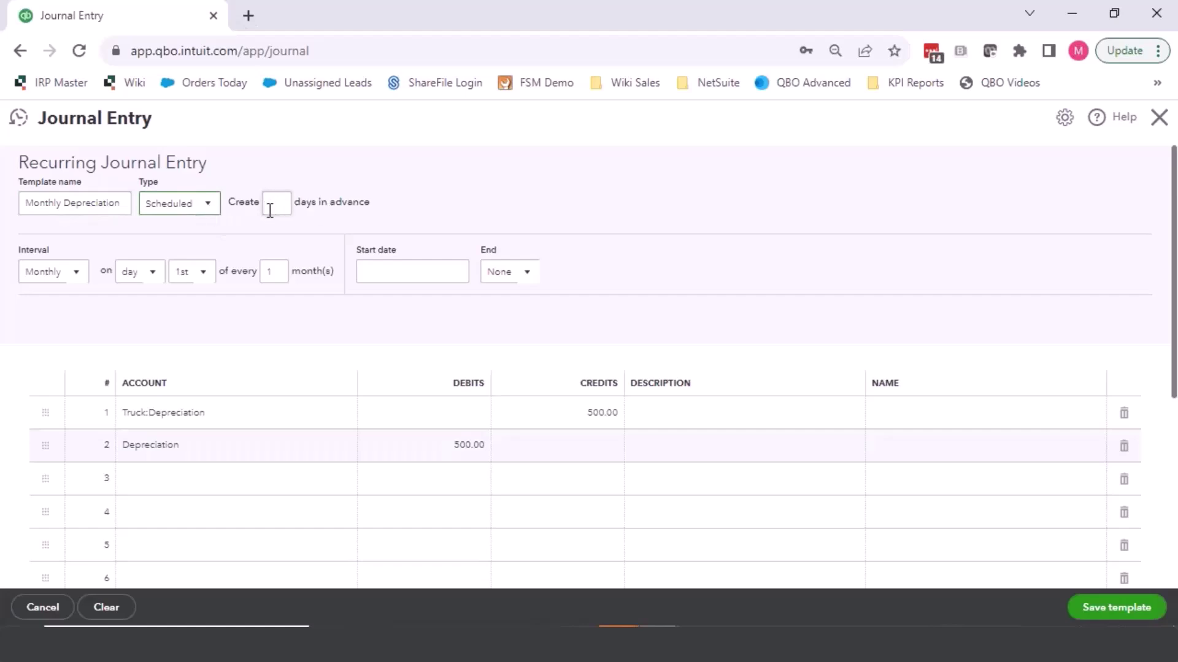
Try the Unscheduled type, then keep the template Scheduled, monthly on the 1st
click(207, 204)
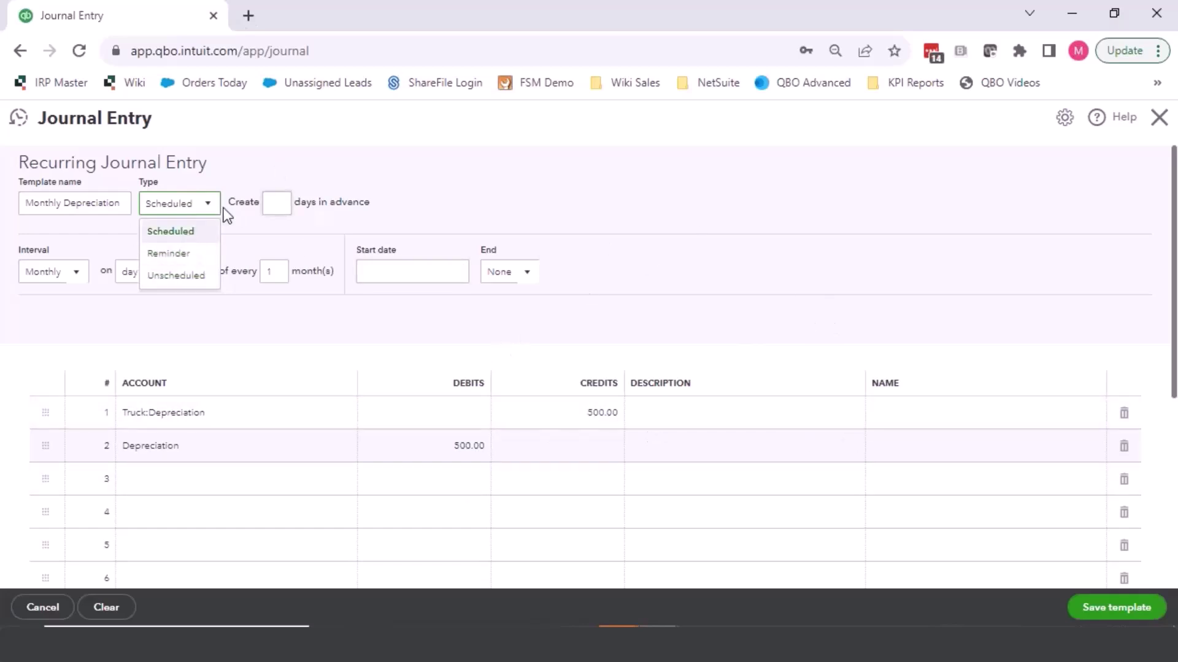
click(647, 249)
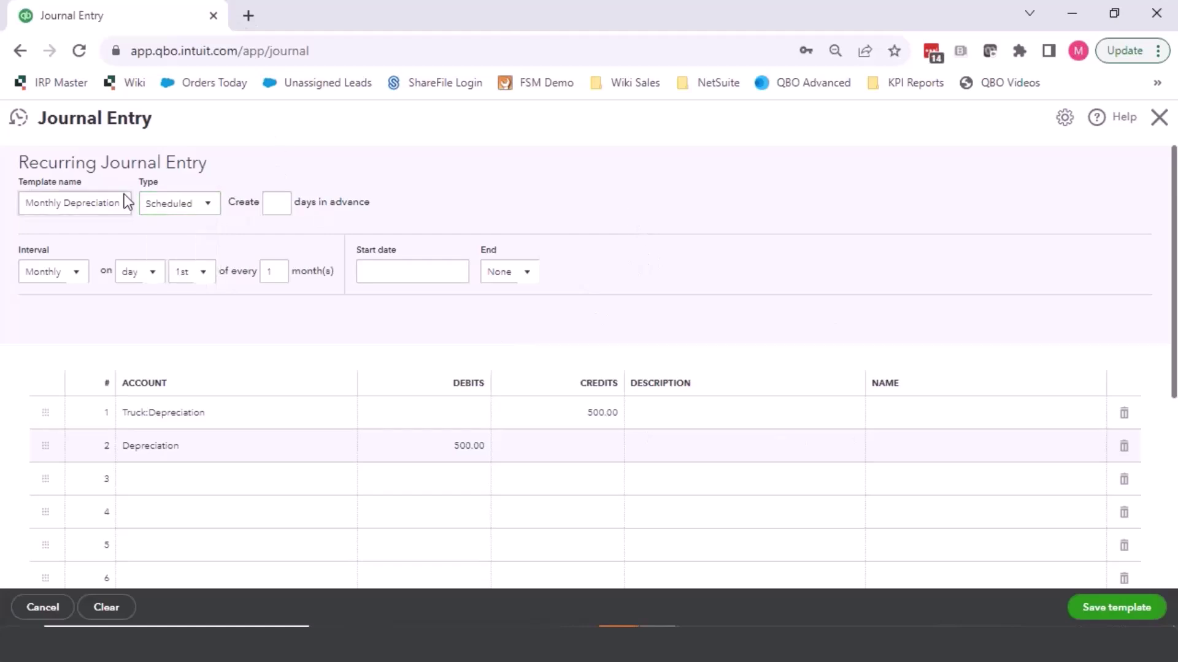
click(175, 204)
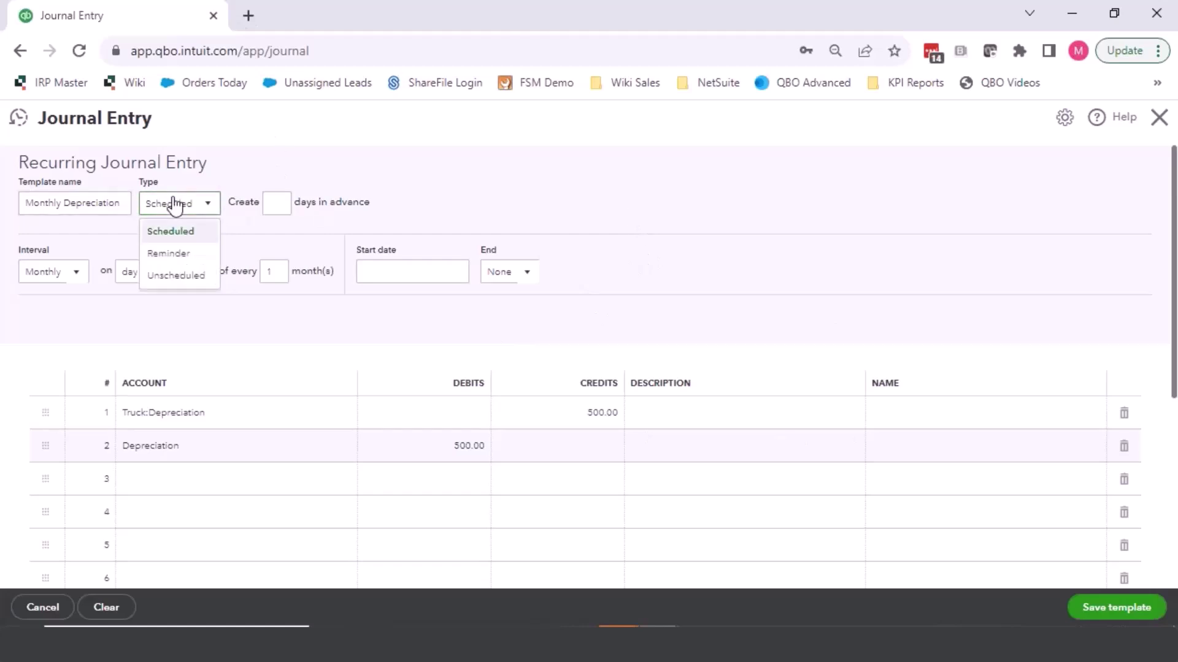
click(178, 277)
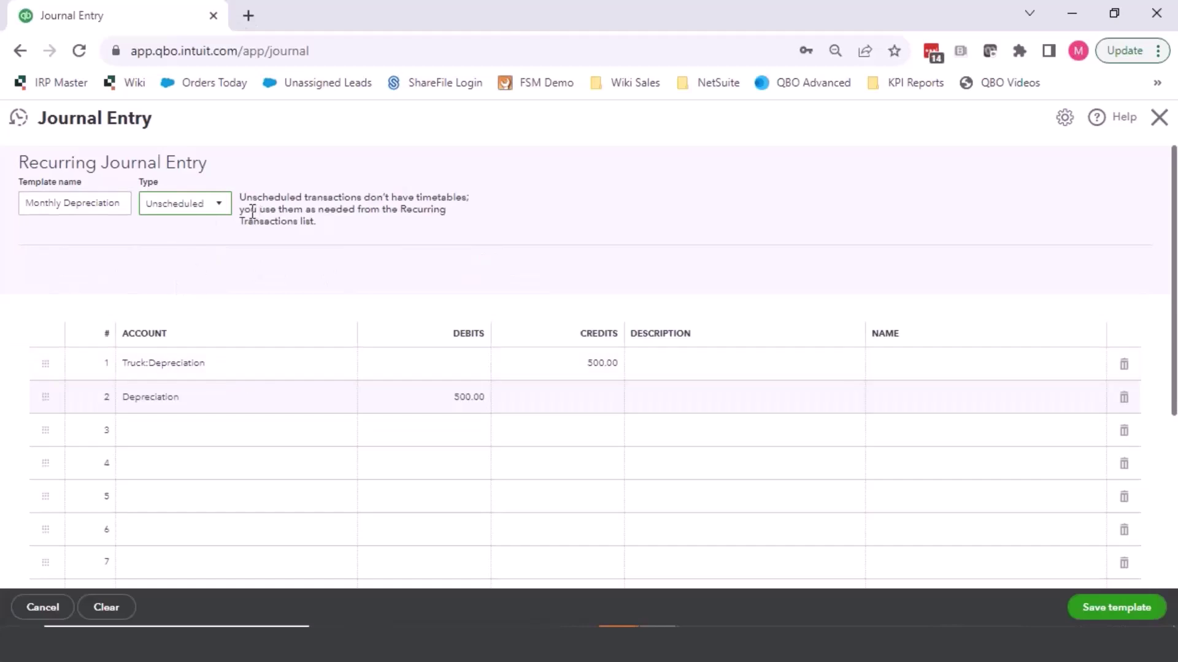
click(213, 218)
click(192, 234)
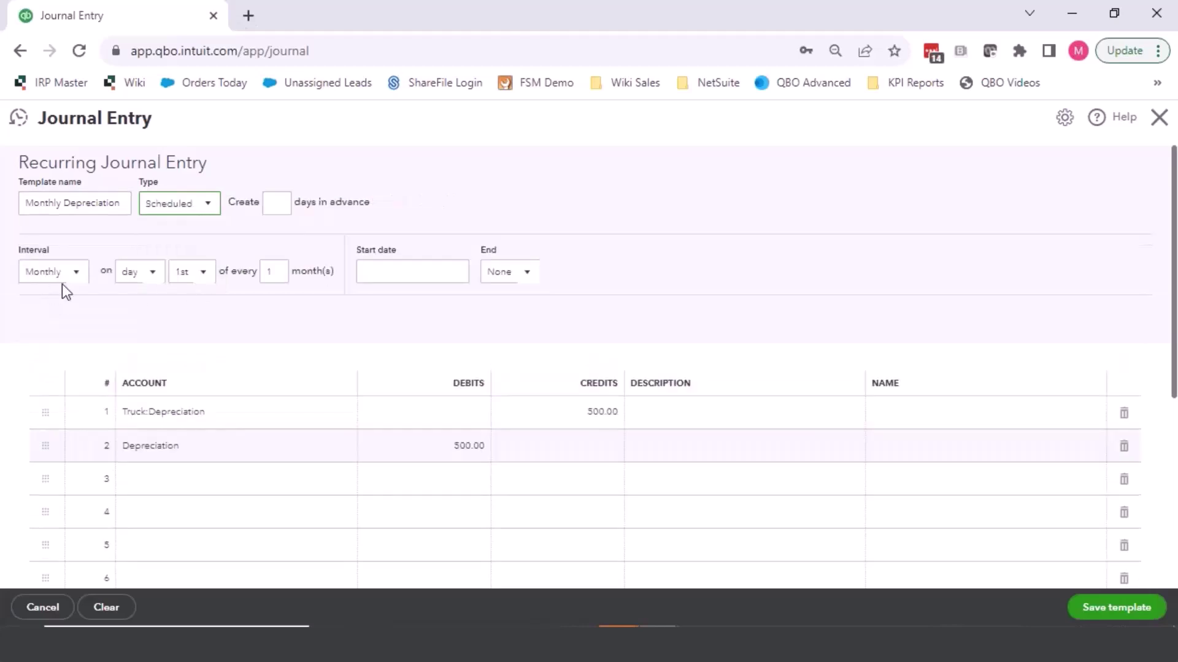
drag(1153, 137, 1149, 310)
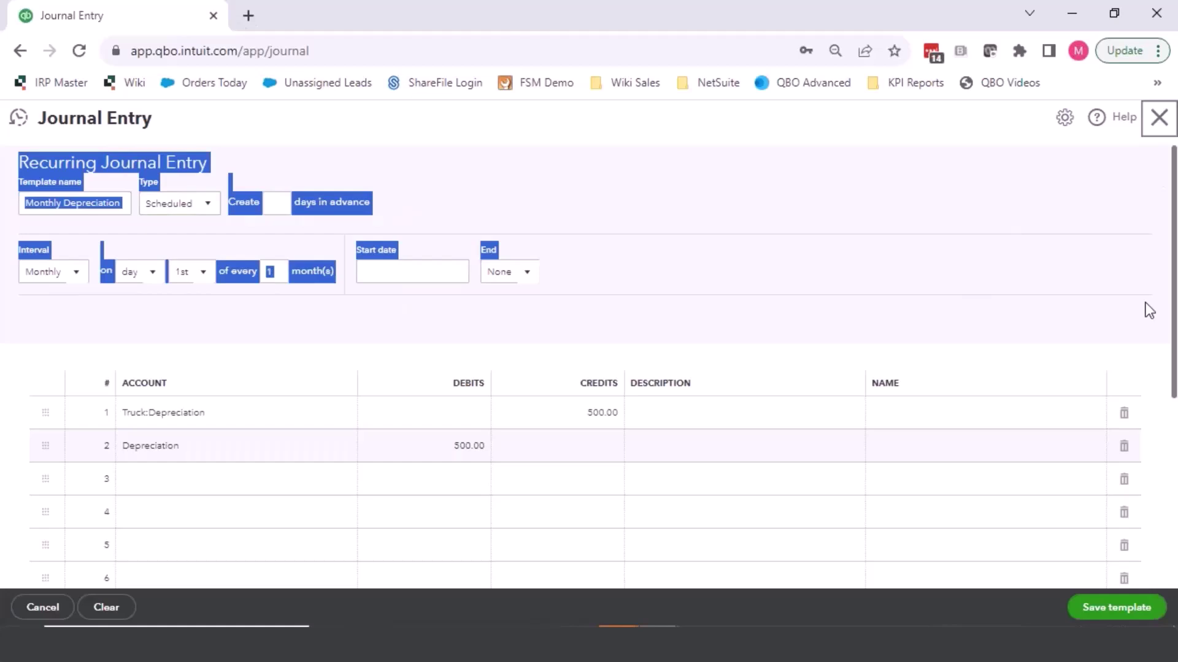
Discard the unsaved template and open Recurring transactions from the gear menu's Lists
click(1159, 118)
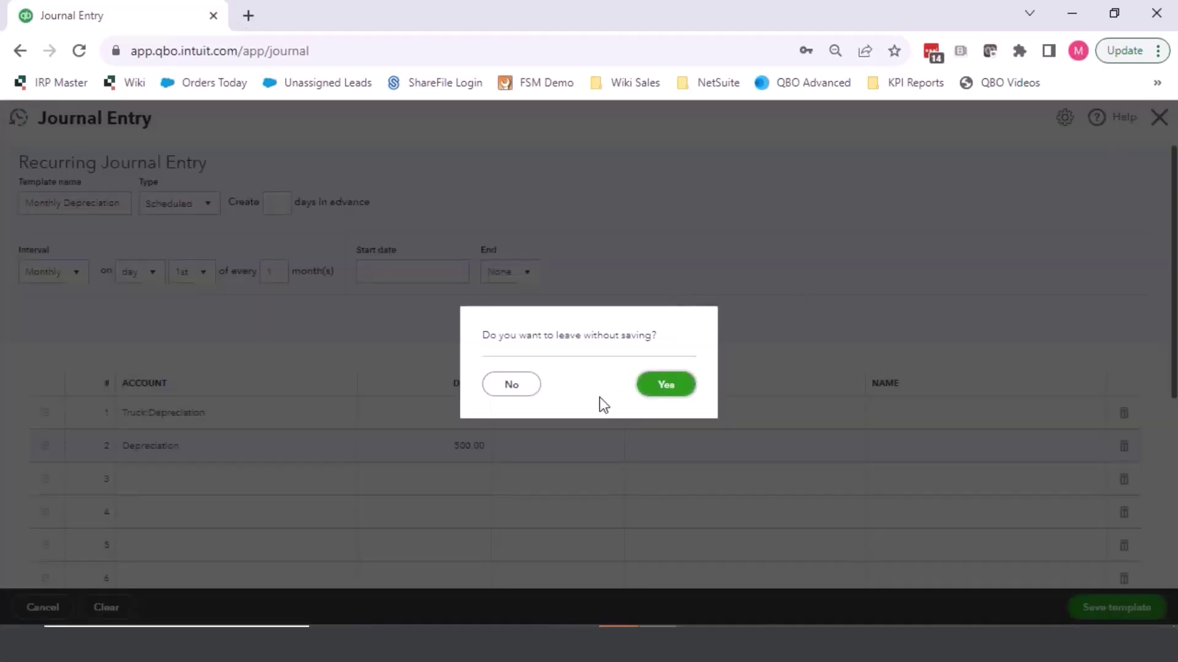
click(676, 395)
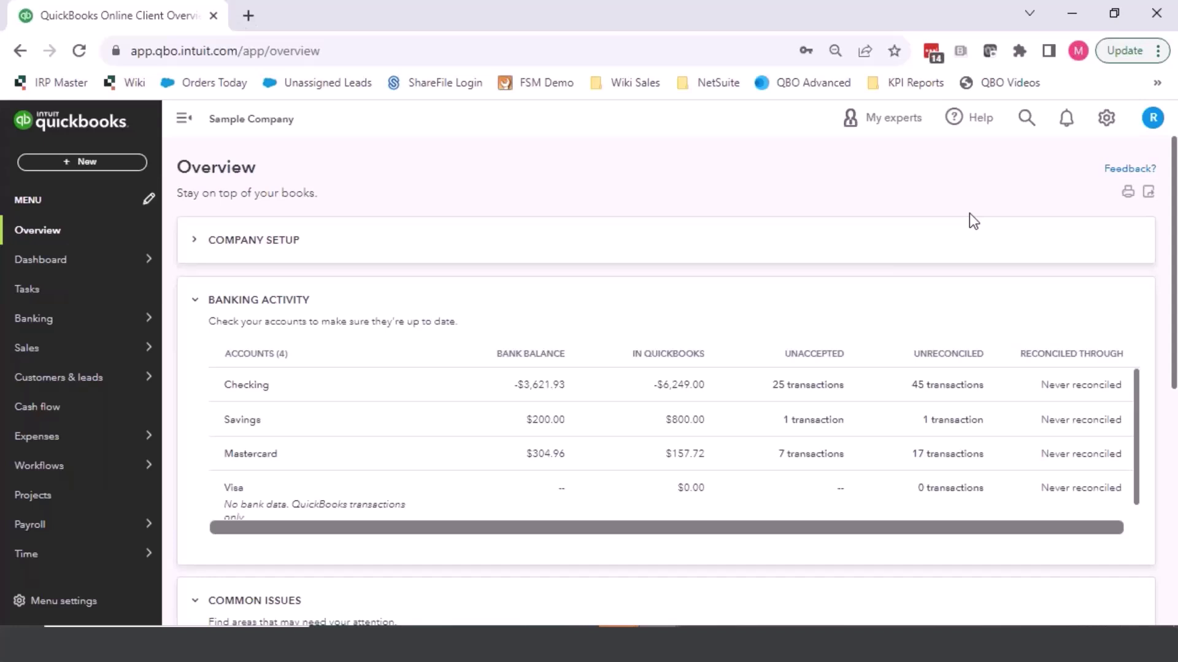
click(1106, 117)
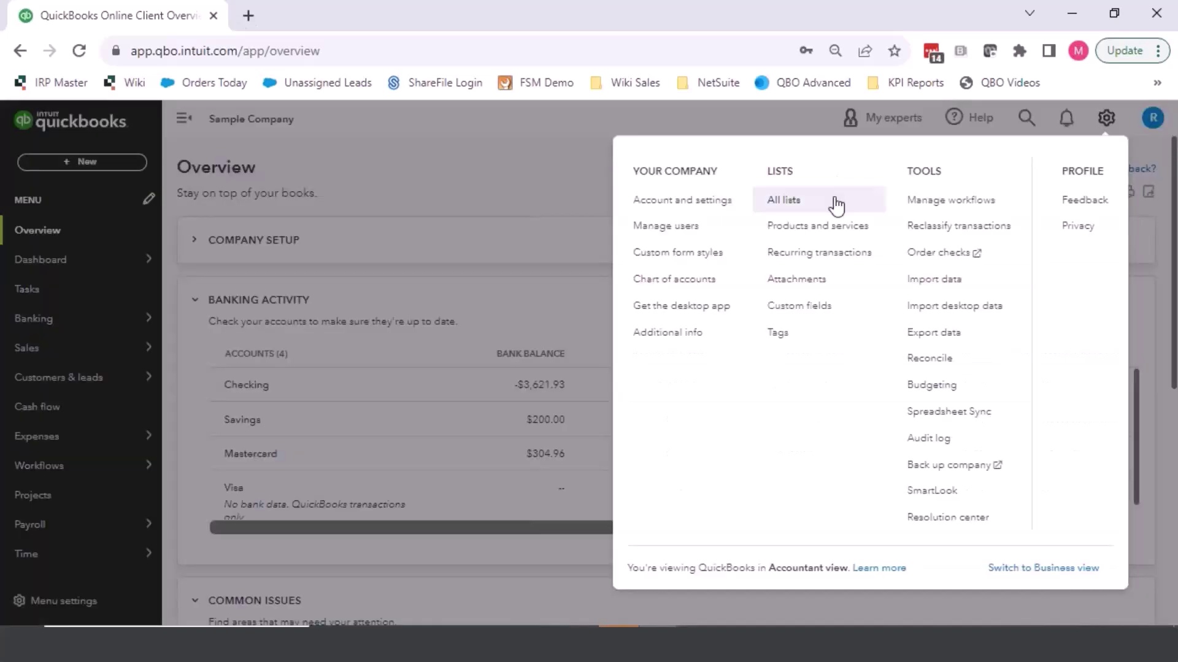
click(820, 263)
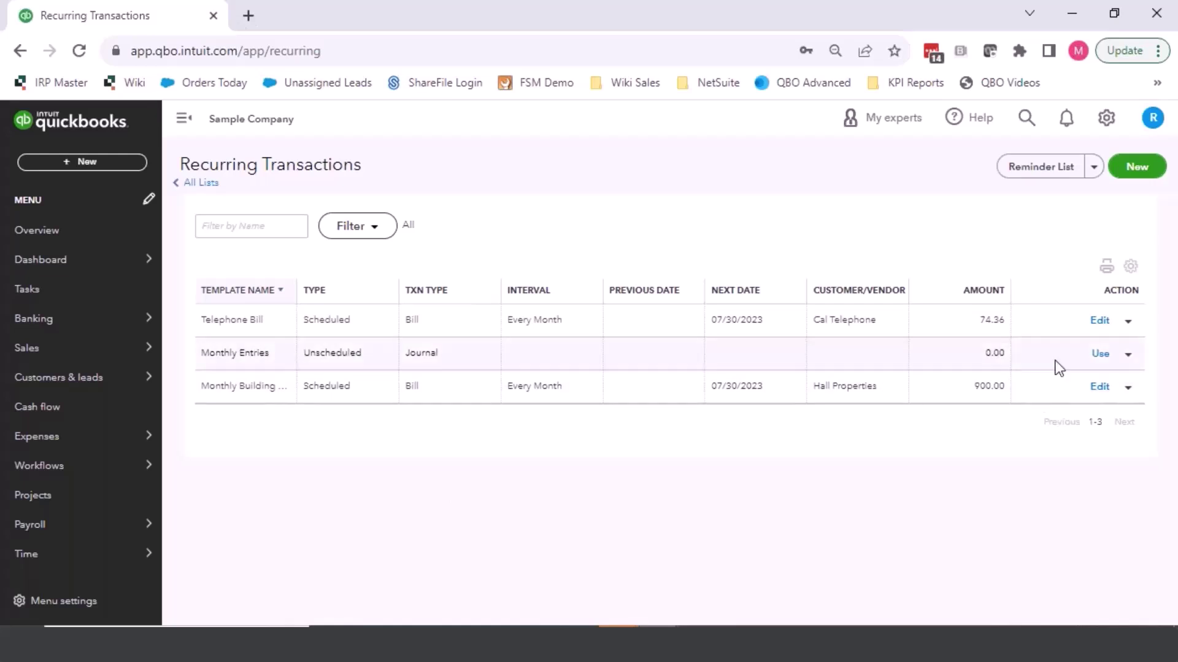
Use the Monthly Entries template for a new journal entry dated 07/31/2023
click(1100, 354)
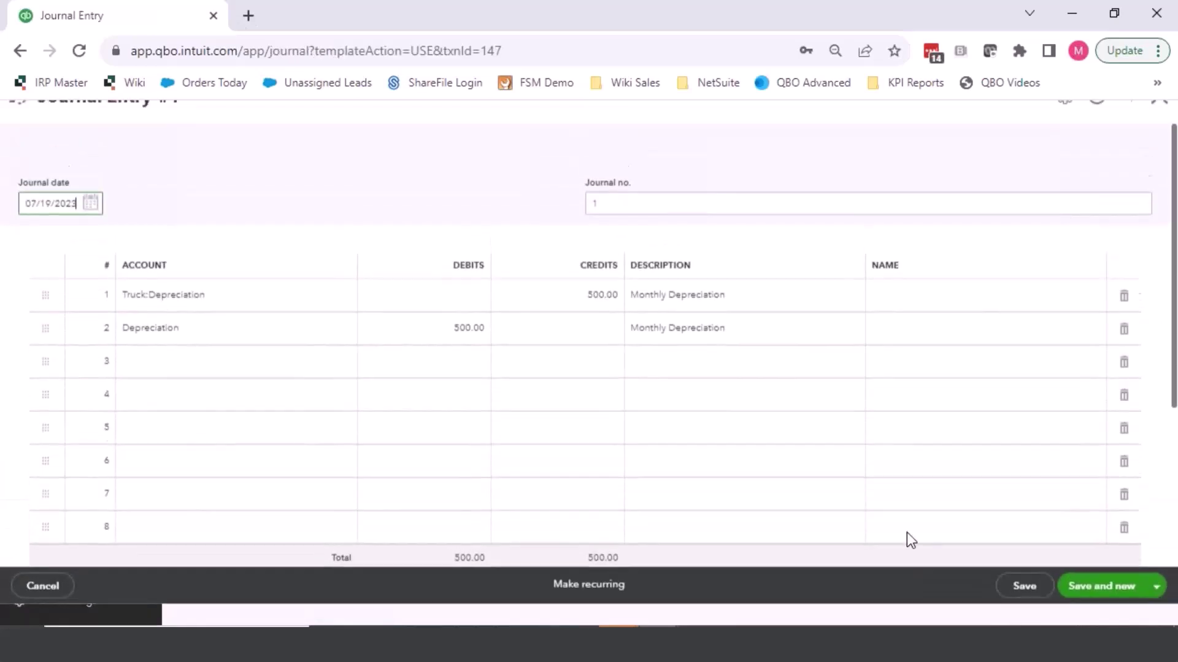
click(81, 224)
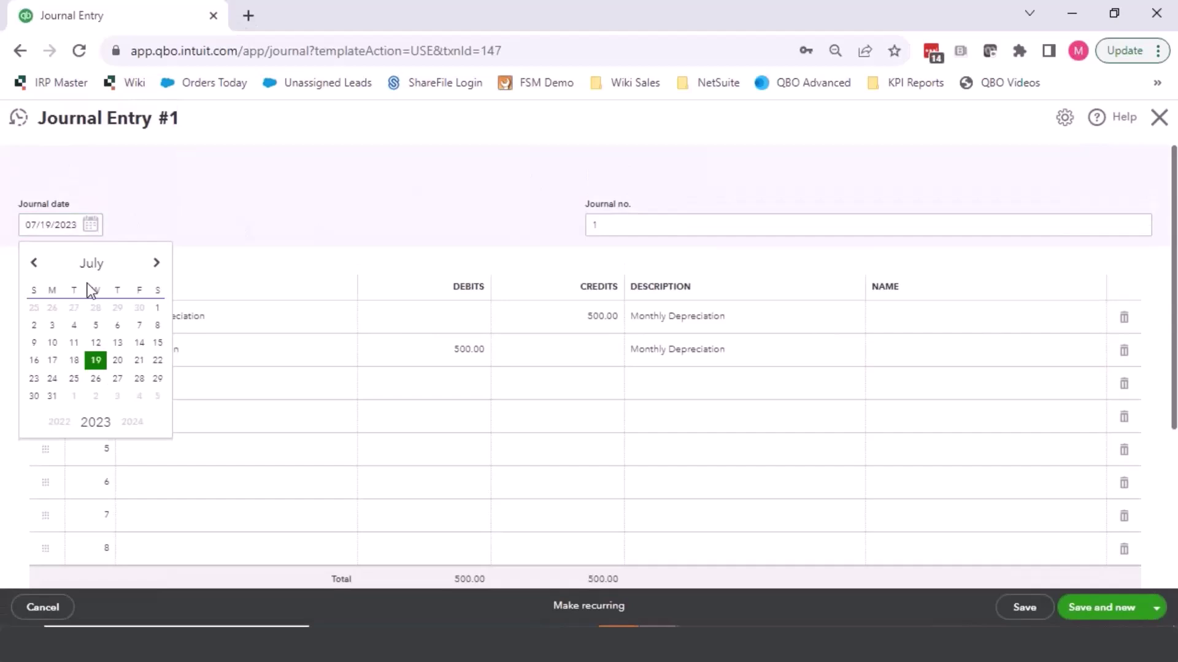
click(47, 395)
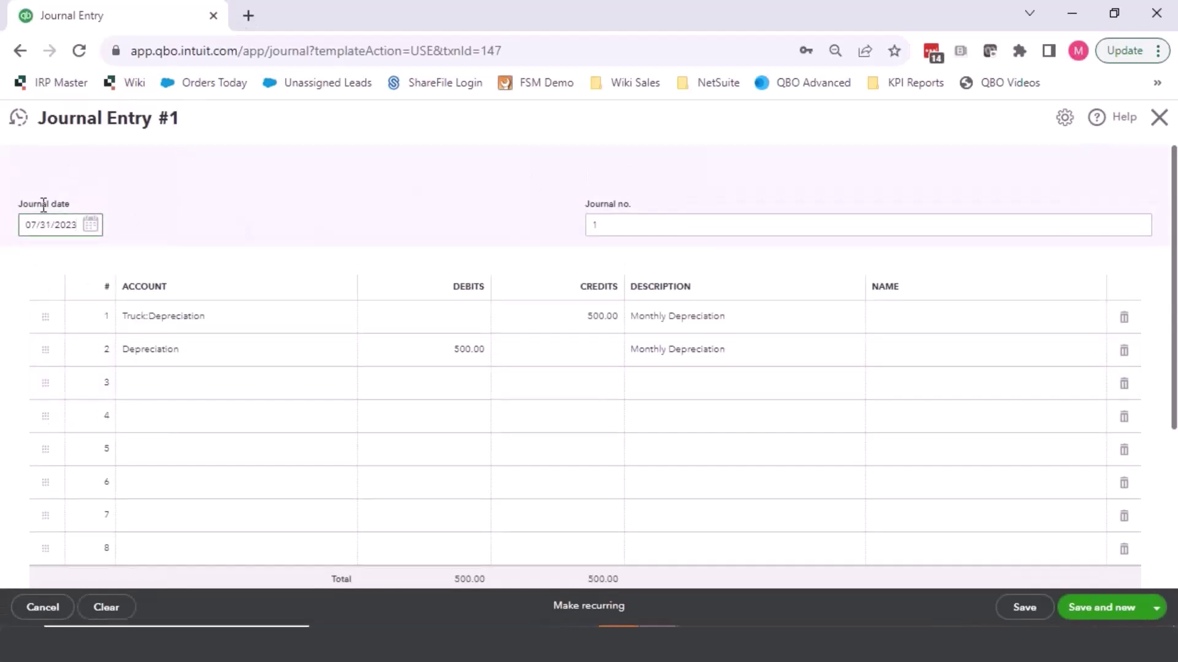